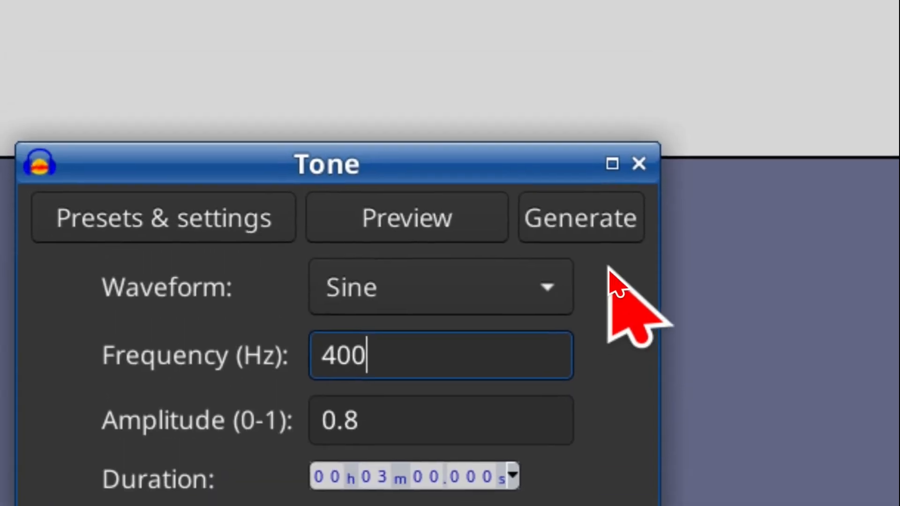
# Generate the 3-minute 400 Hz sine tone, with the track's gain lowered to -21 dB and its pan fully left
pyautogui.click(633, 99)
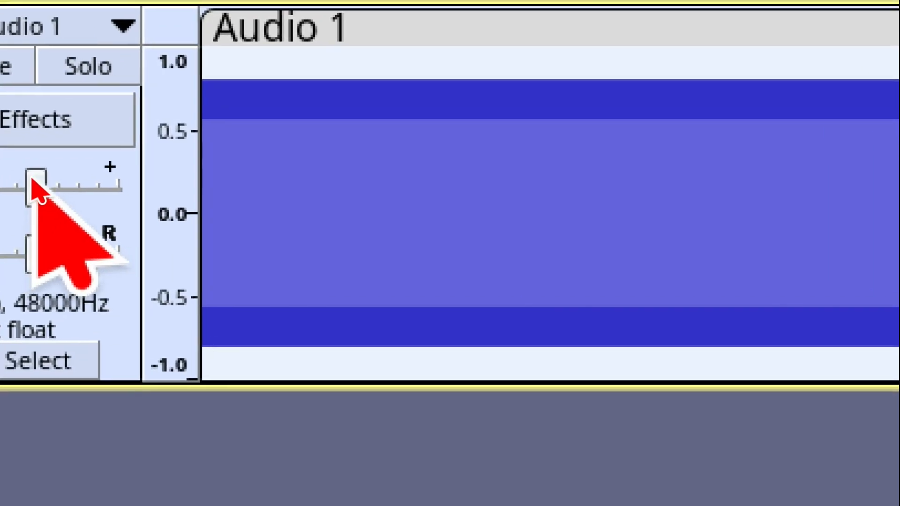
pyautogui.moveTo(109, 188)
pyautogui.moveTo(33, 185); pyautogui.dragTo(0, 199)
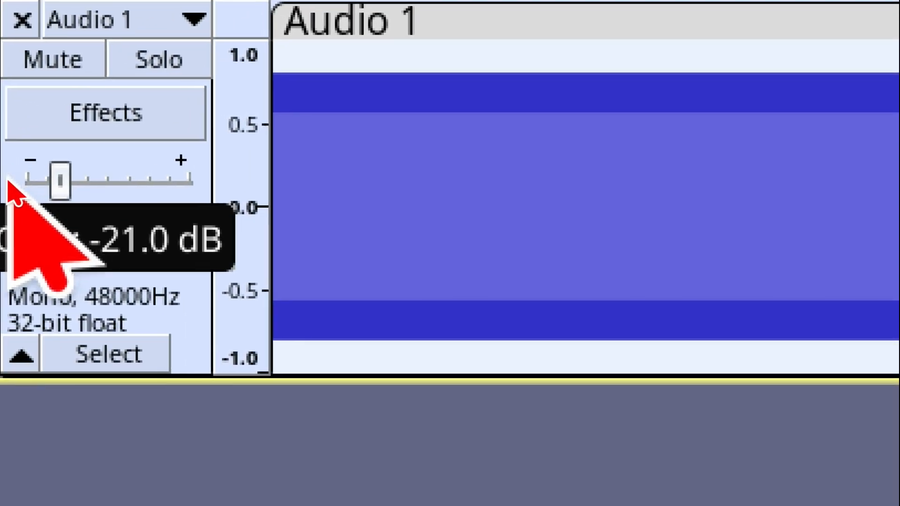
pyautogui.moveTo(104, 248)
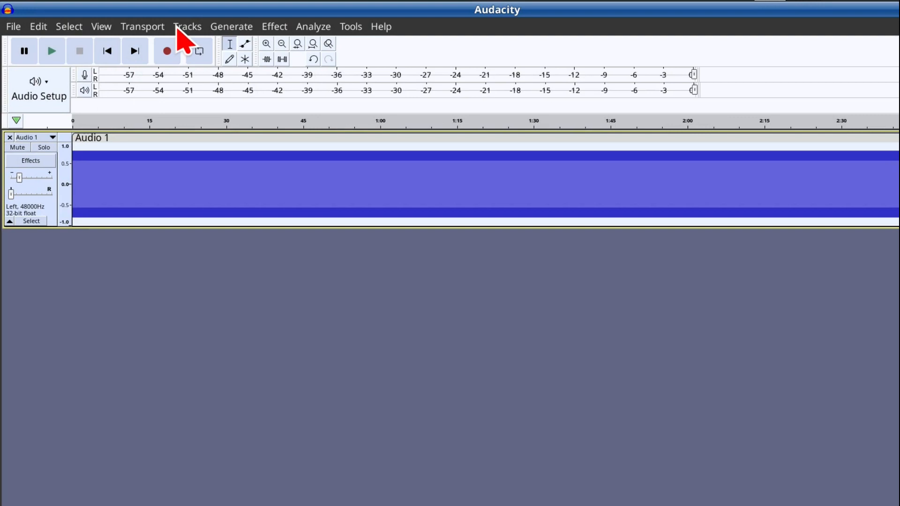
# Add a new mono track below the 400 Hz tone track
pyautogui.click(178, 27)
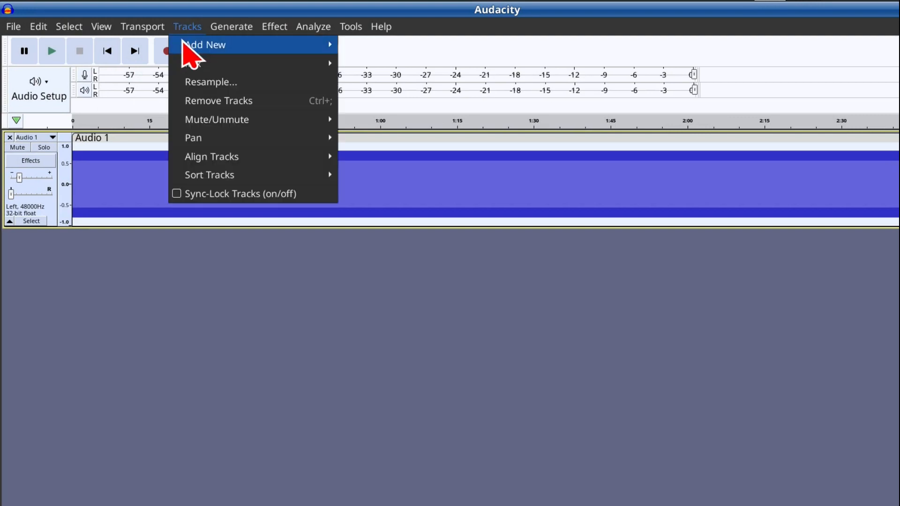
pyautogui.moveTo(188, 45)
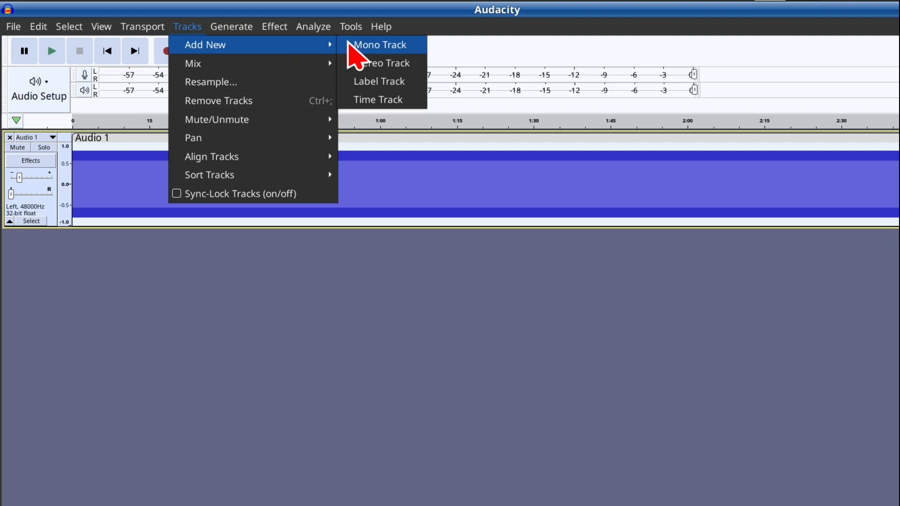
pyautogui.click(356, 45)
# Generate a 3-minute 410 Hz sine tone with amplitude 0.8 in the new mono track
pyautogui.click(231, 26)
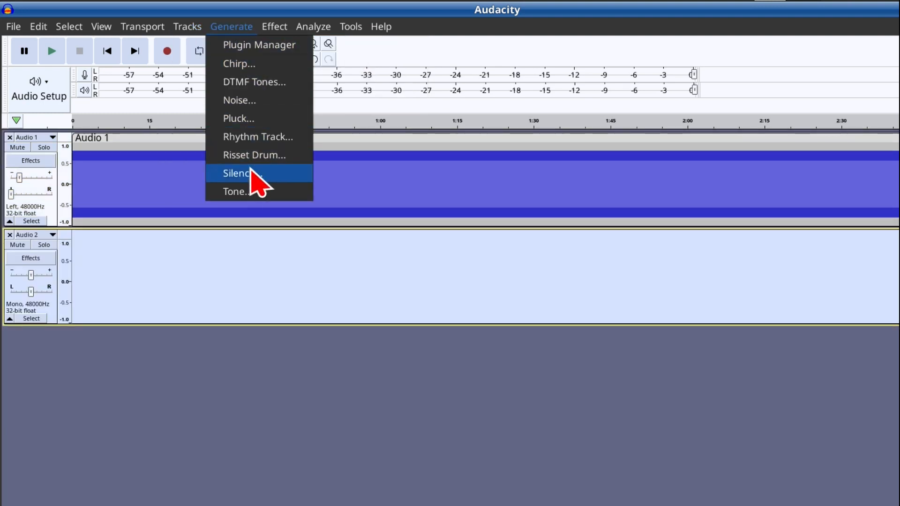
pyautogui.click(254, 191)
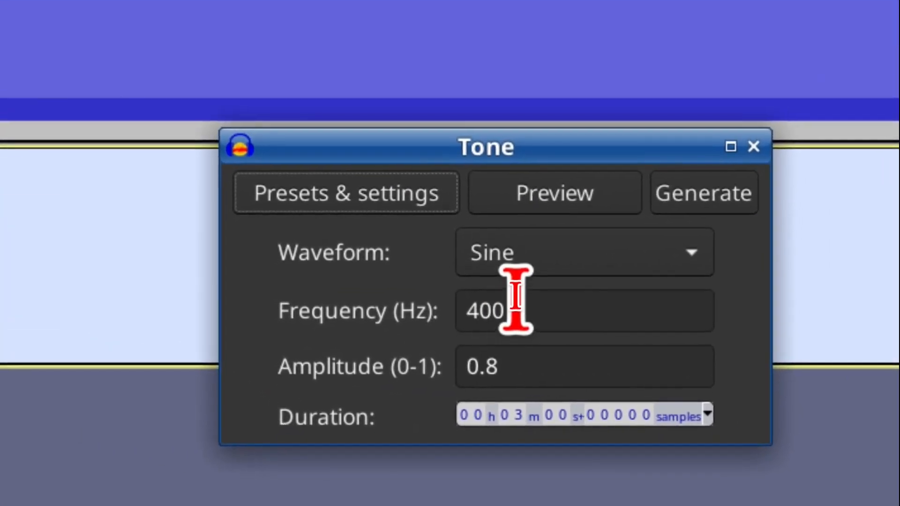
pyautogui.click(516, 307)
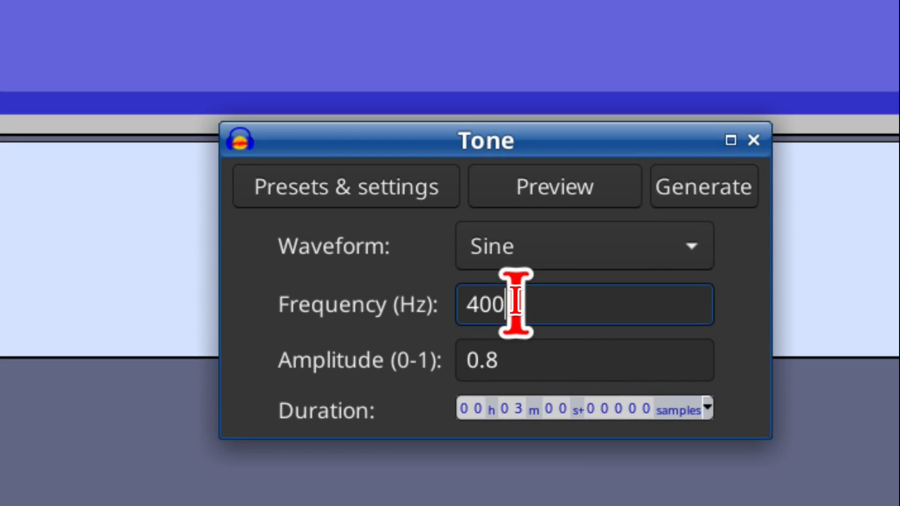
pyautogui.press('BackSpace')
pyautogui.press('BackSpace')
pyautogui.write('10')
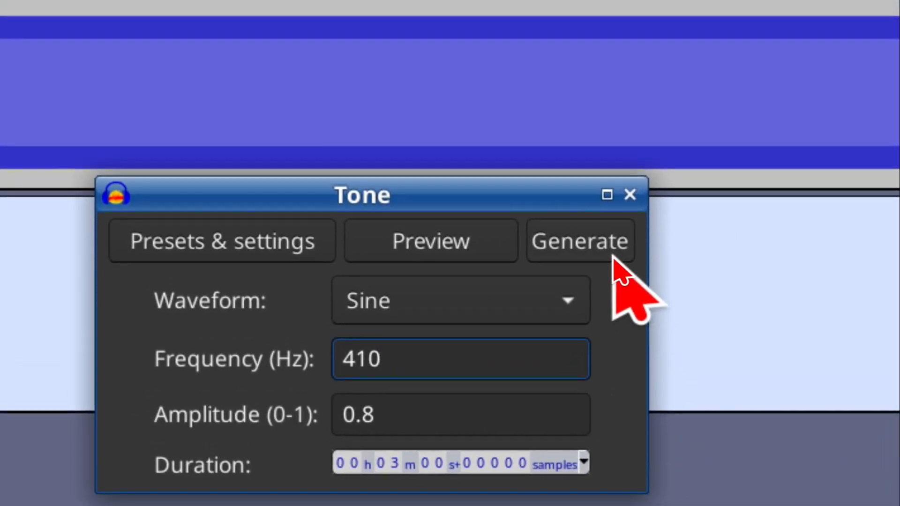
pyautogui.click(605, 220)
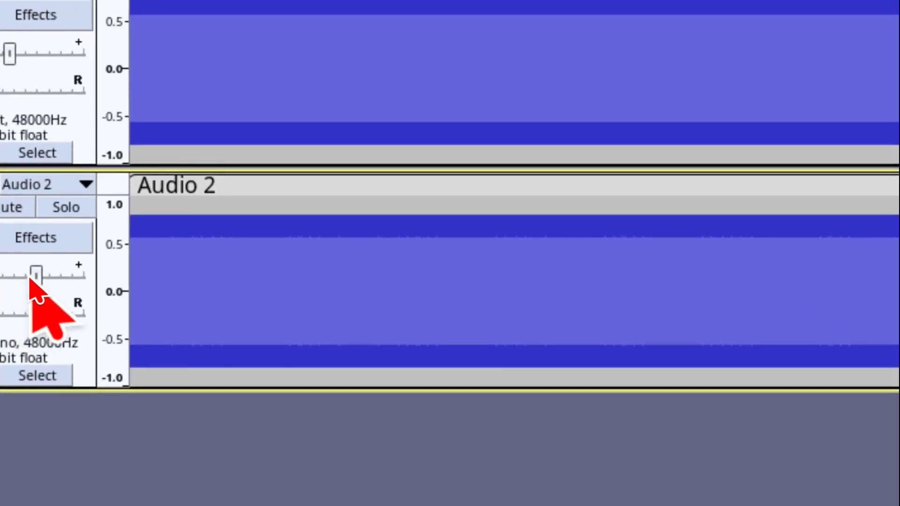
# Lower the 410 Hz track's gain to match the first tone track and pan it fully right
pyautogui.moveTo(32, 280)
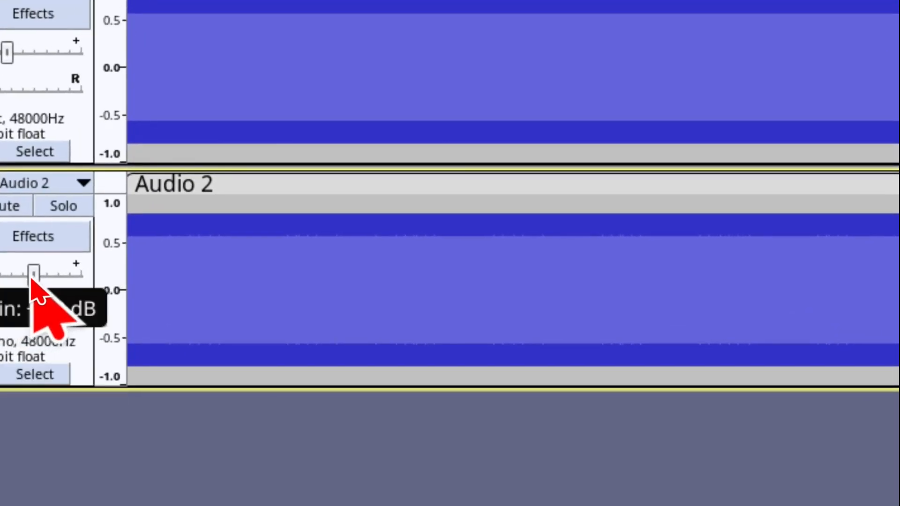
pyautogui.moveTo(27, 277); pyautogui.dragTo(39, 294)
pyautogui.moveTo(61, 315)
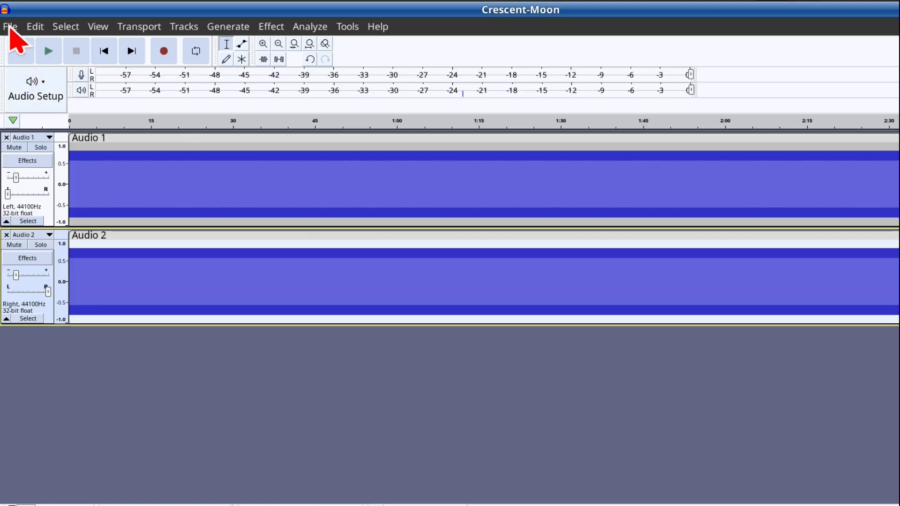
# Save the project under the name Medidative-400-410Hz.aup3
pyautogui.click(10, 27)
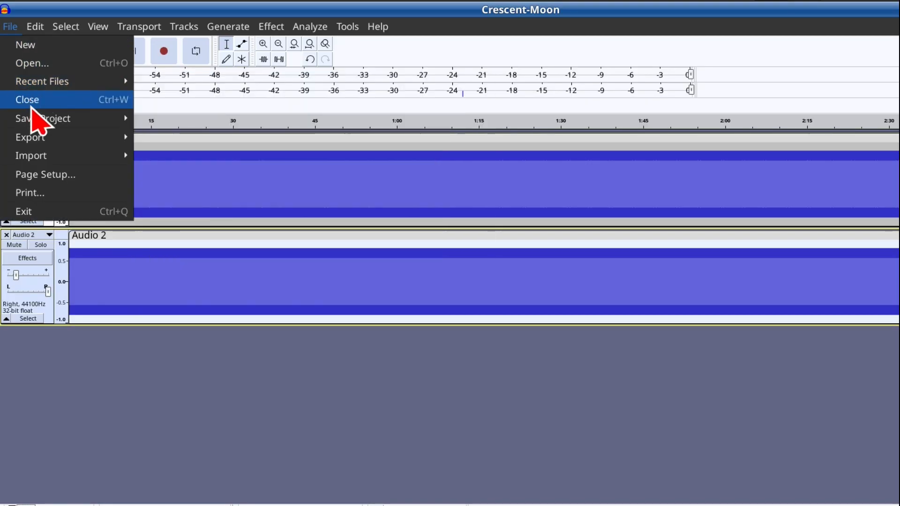
pyautogui.moveTo(32, 122)
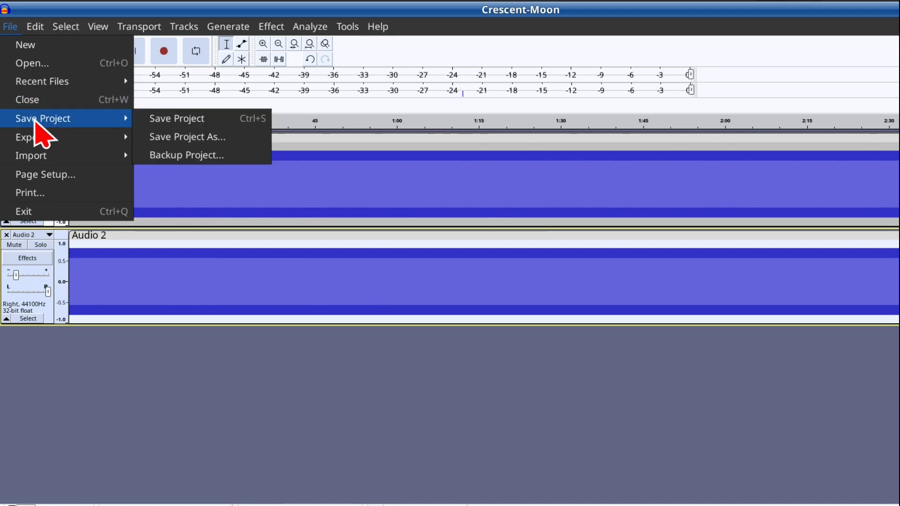
pyautogui.click(162, 121)
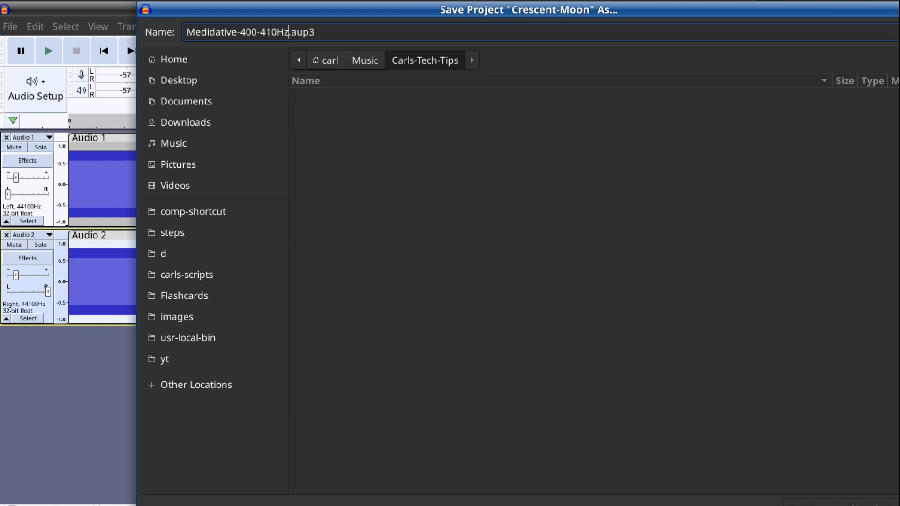
pyautogui.press('Return')
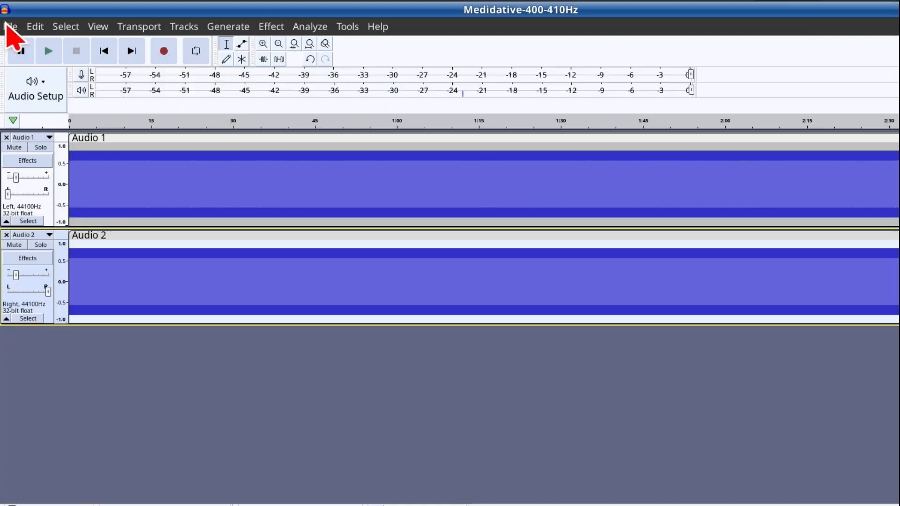
# Import the audio file Crescent-Moon.mp3 into the project as an additional track
pyautogui.click(8, 26)
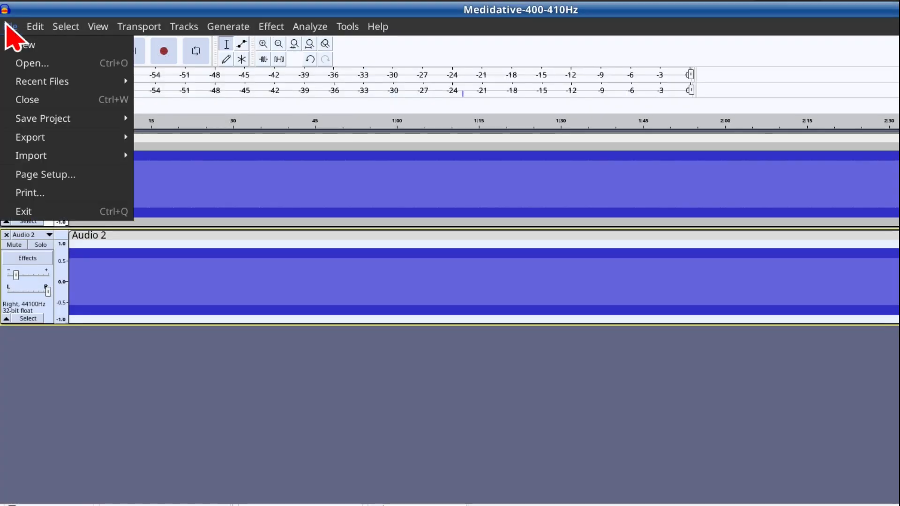
pyautogui.moveTo(66, 157)
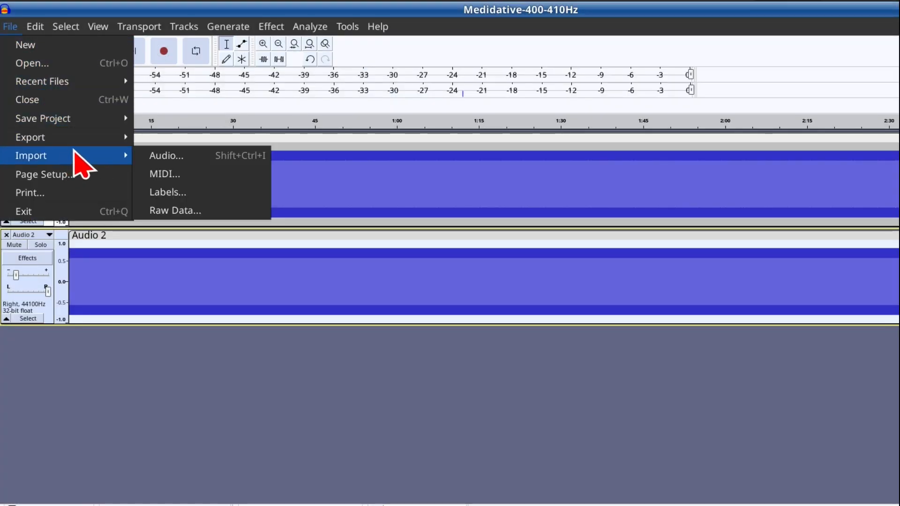
pyautogui.click(151, 158)
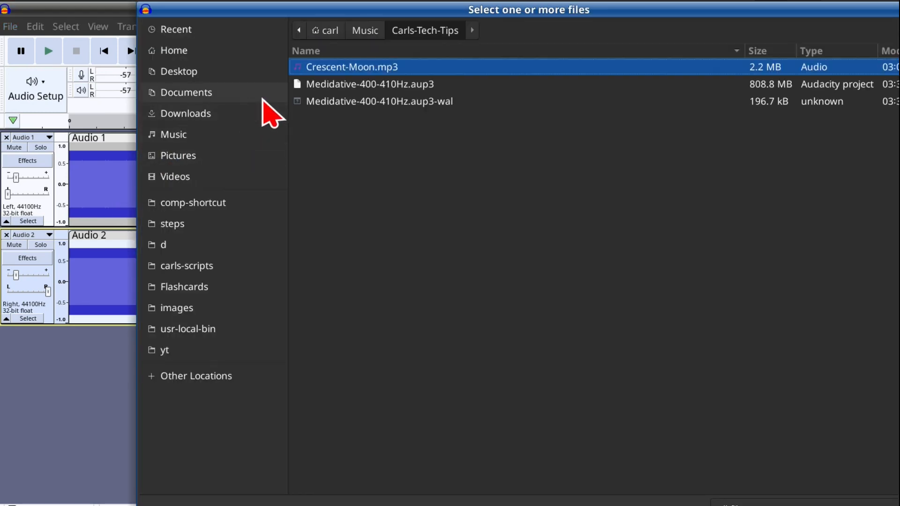
pyautogui.press('Return')
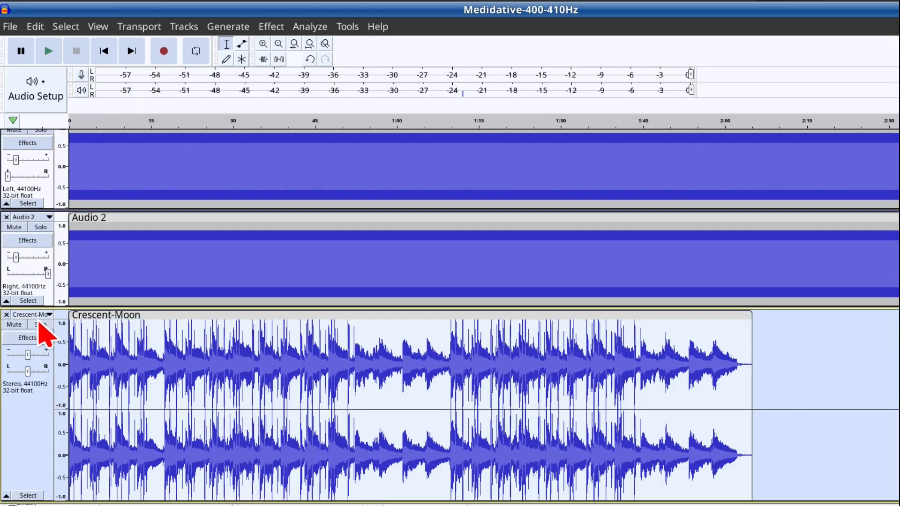
# Play a few seconds of the Crescent-Moon track in solo, and a few seconds of all tracks together without solo
pyautogui.click(39, 324)
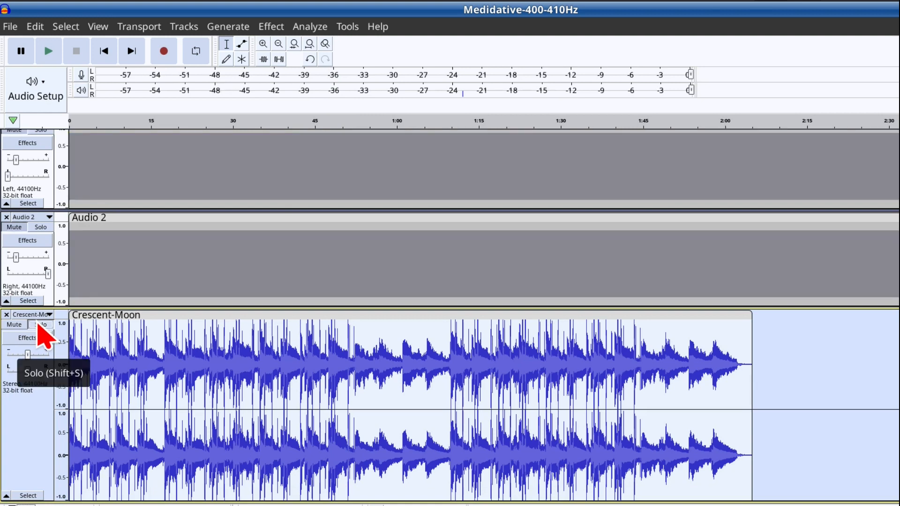
pyautogui.click(48, 51)
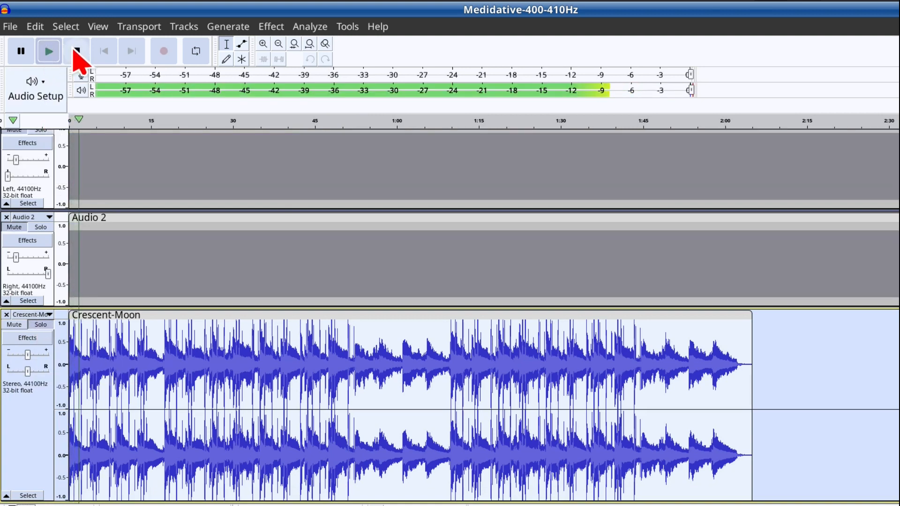
pyautogui.click(77, 51)
pyautogui.click(33, 324)
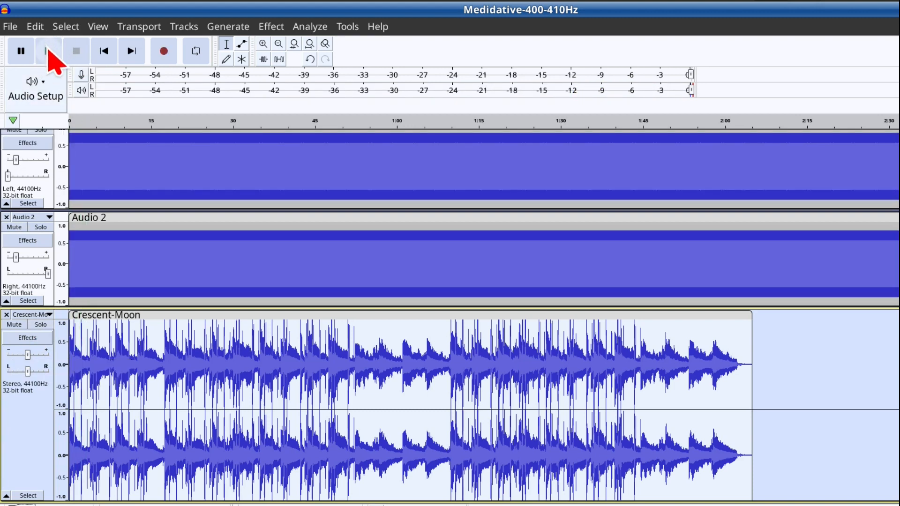
pyautogui.click(49, 51)
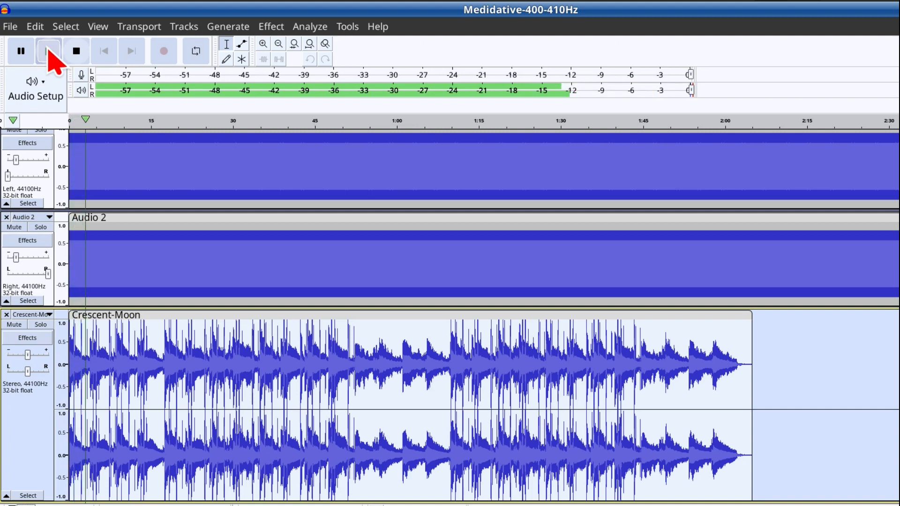
pyautogui.click(75, 51)
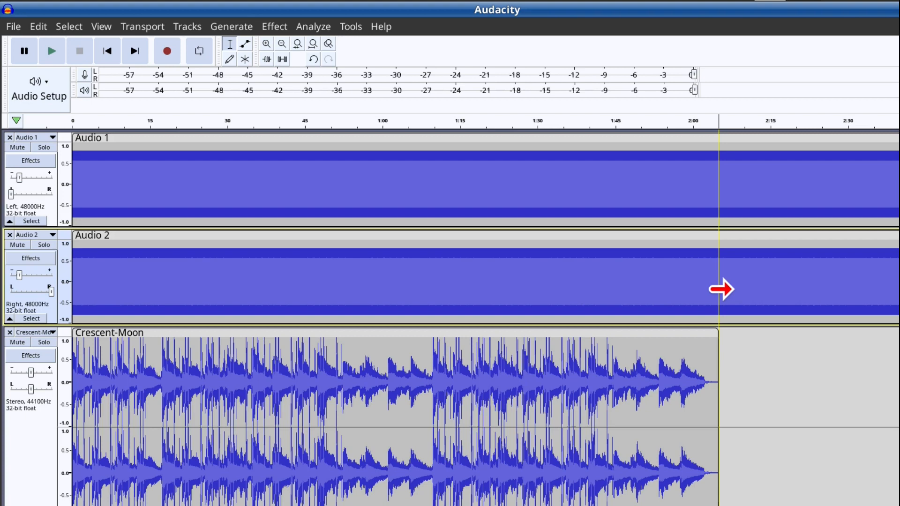
# Delete the portions of both tone tracks that extend past the end of the Crescent-Moon track
pyautogui.moveTo(721, 289); pyautogui.dragTo(893, 288)
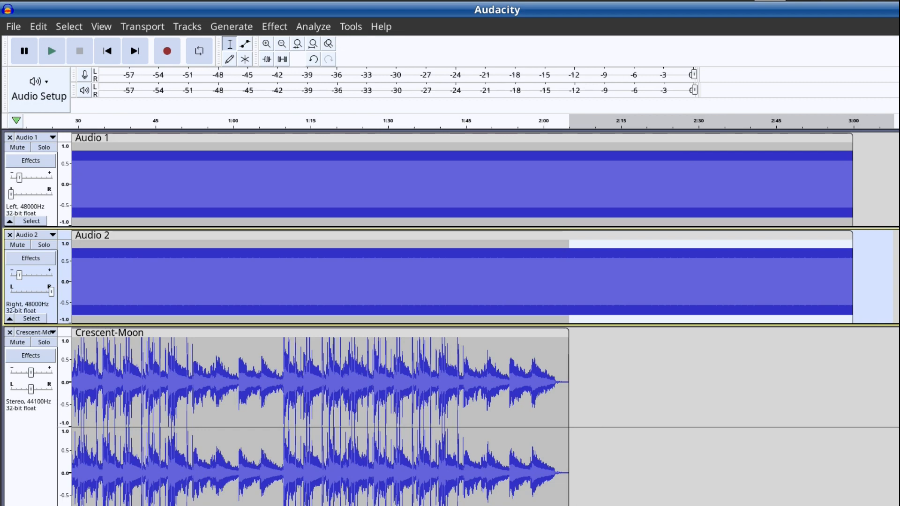
pyautogui.press('Delete')
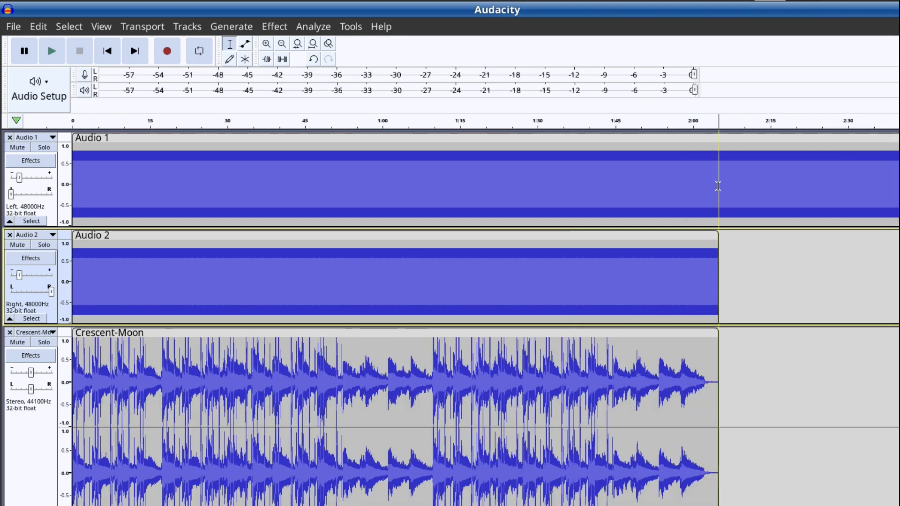
pyautogui.moveTo(719, 186); pyautogui.dragTo(897, 171)
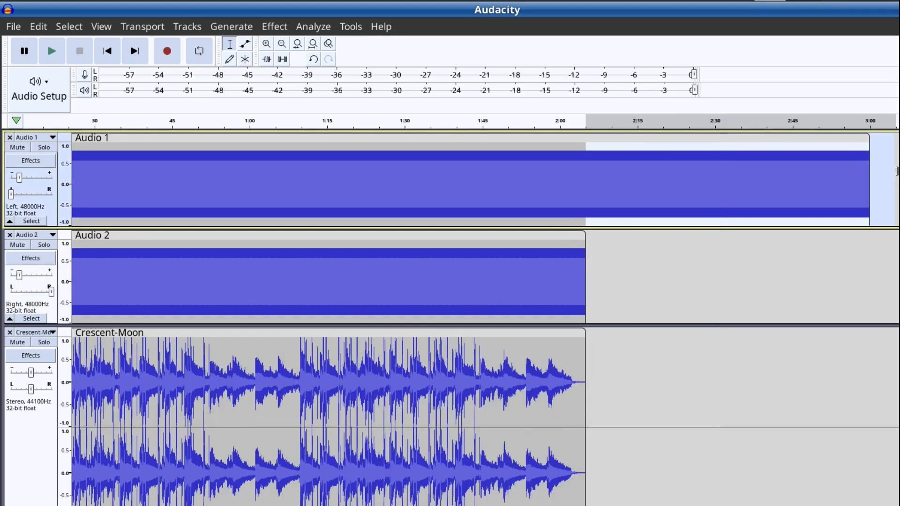
pyautogui.press('Delete')
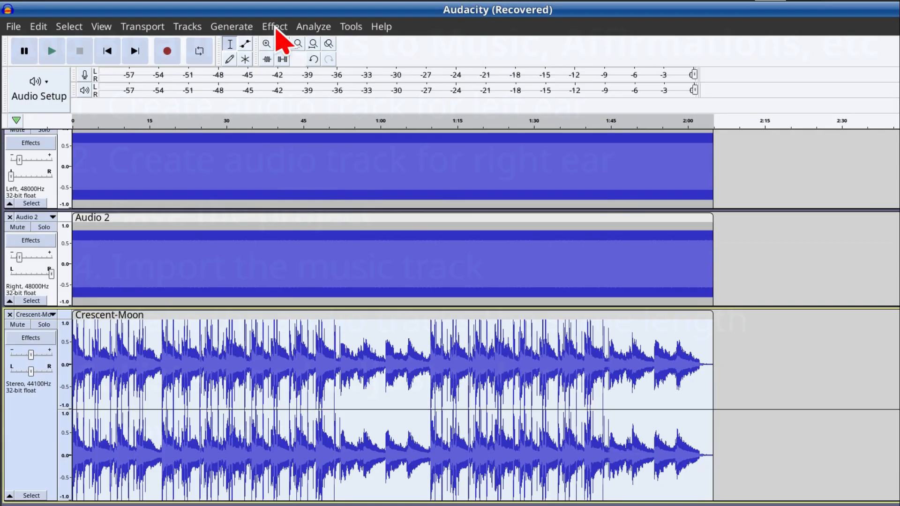
# Apply the Amplify effect to the Crescent-Moon track with an amplification of -2 dB
pyautogui.click(274, 27)
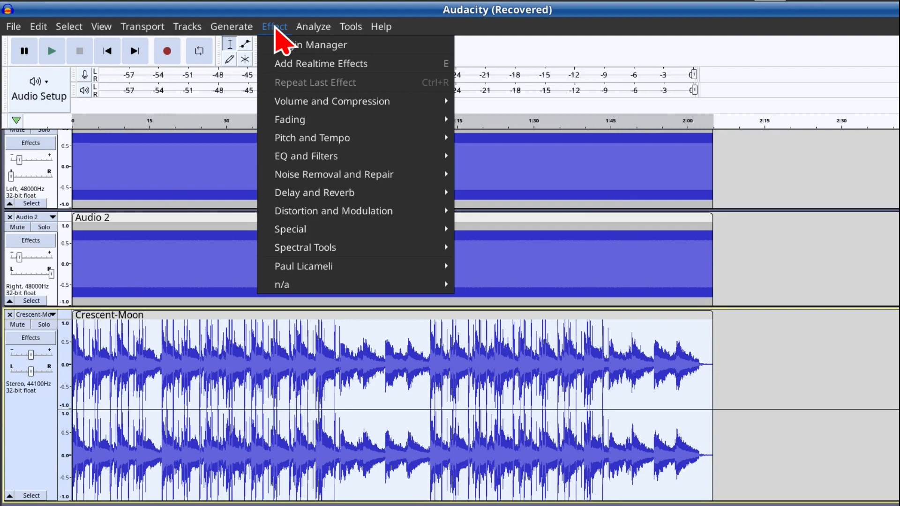
pyautogui.moveTo(328, 102)
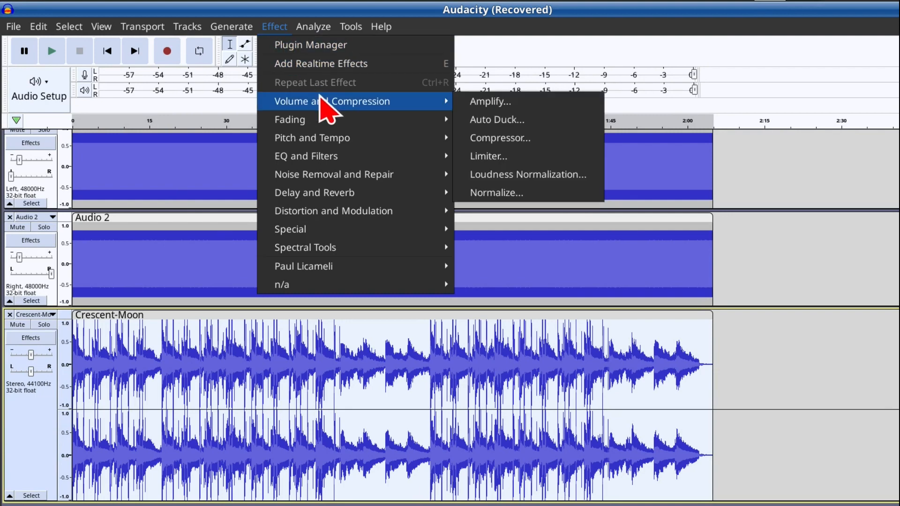
pyautogui.click(474, 103)
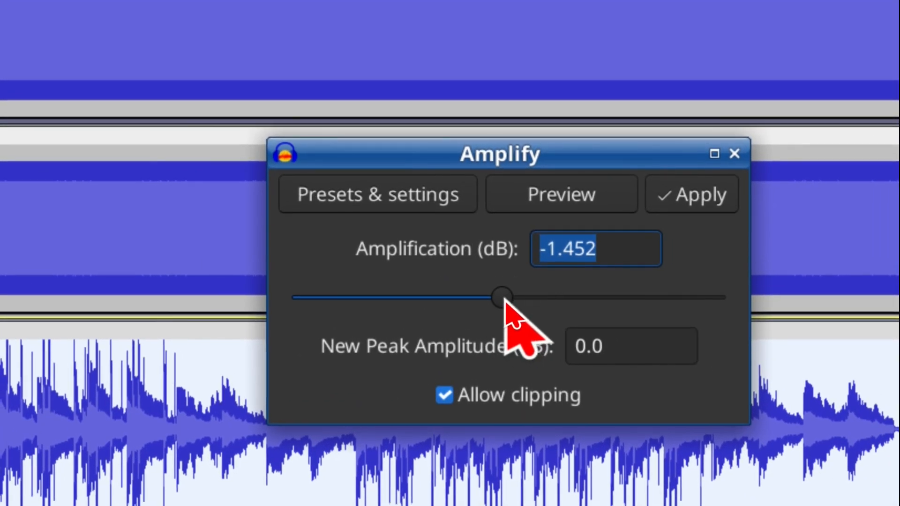
pyautogui.write('-2')
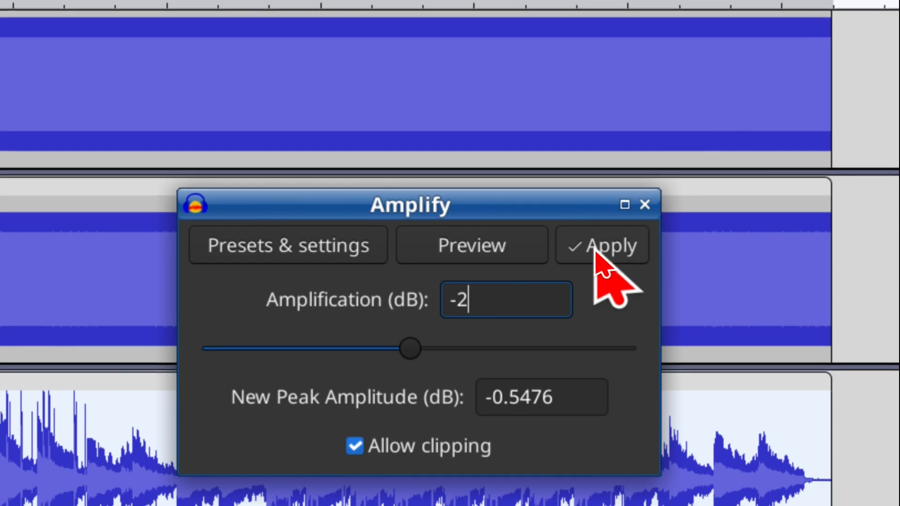
pyautogui.click(594, 248)
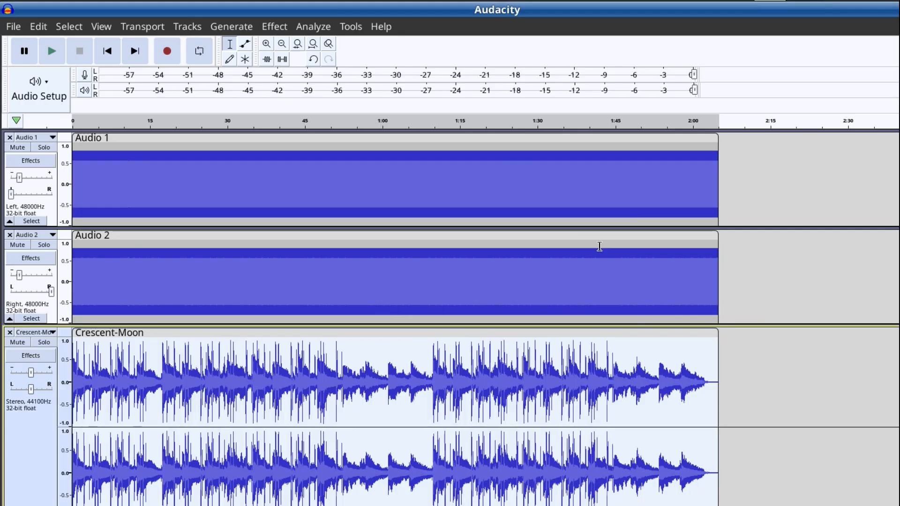
# Play a few seconds of the Crescent-Moon track in solo, followed by a few seconds of the full mix without solo
pyautogui.click(42, 343)
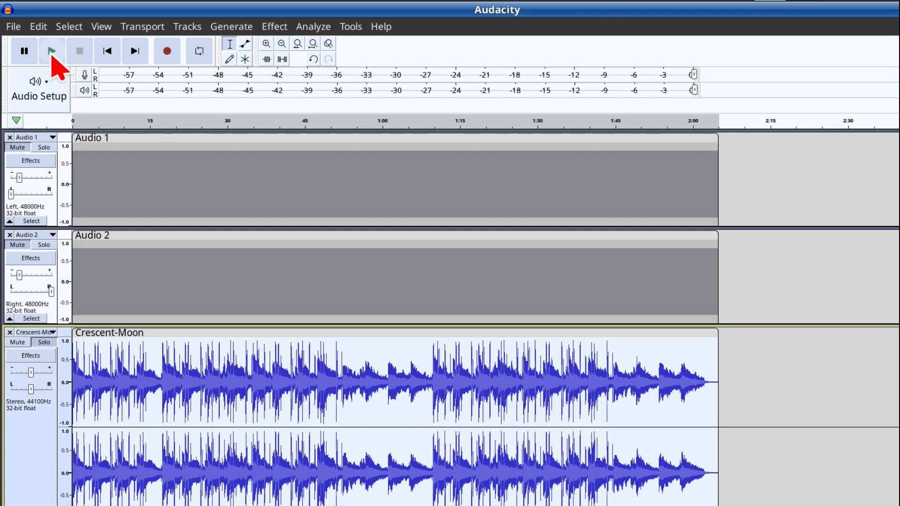
pyautogui.click(52, 52)
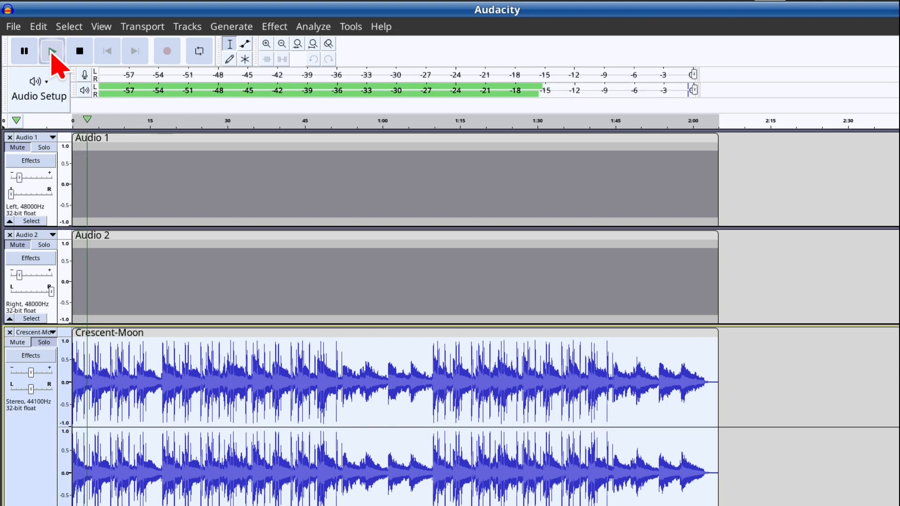
pyautogui.click(80, 51)
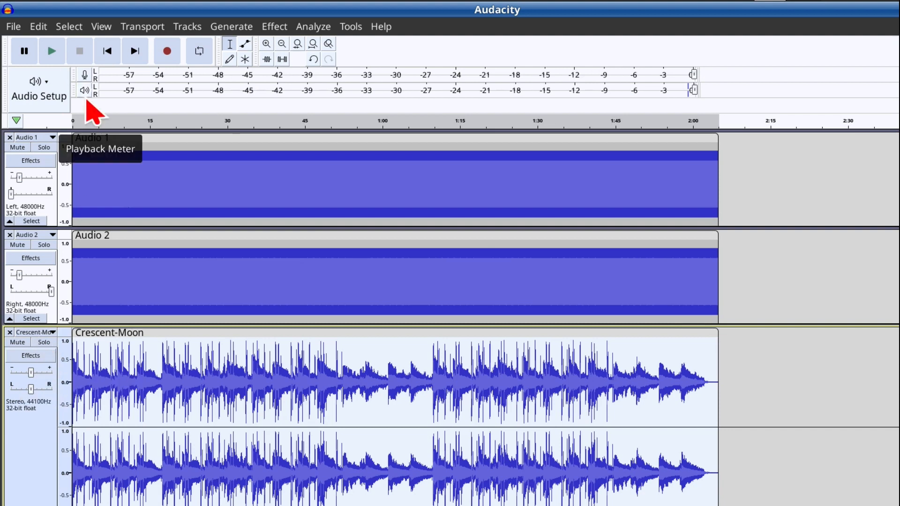
pyautogui.click(51, 54)
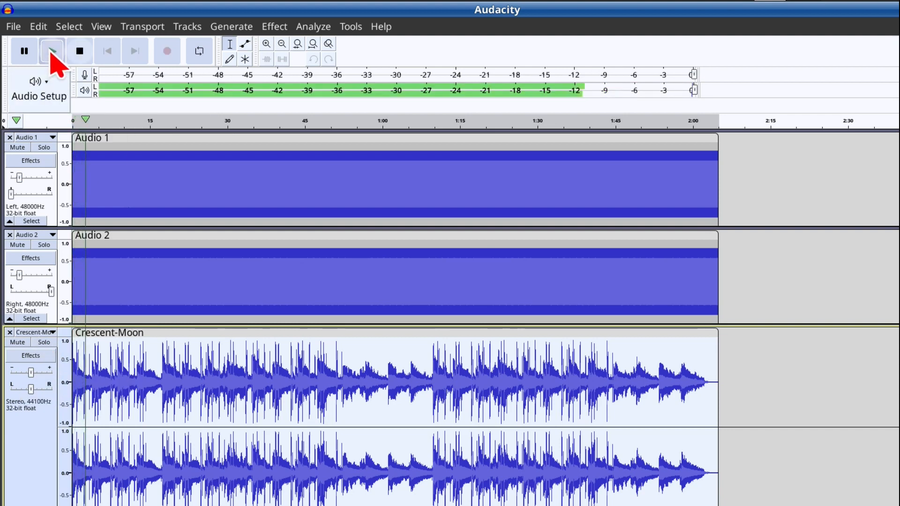
pyautogui.click(79, 52)
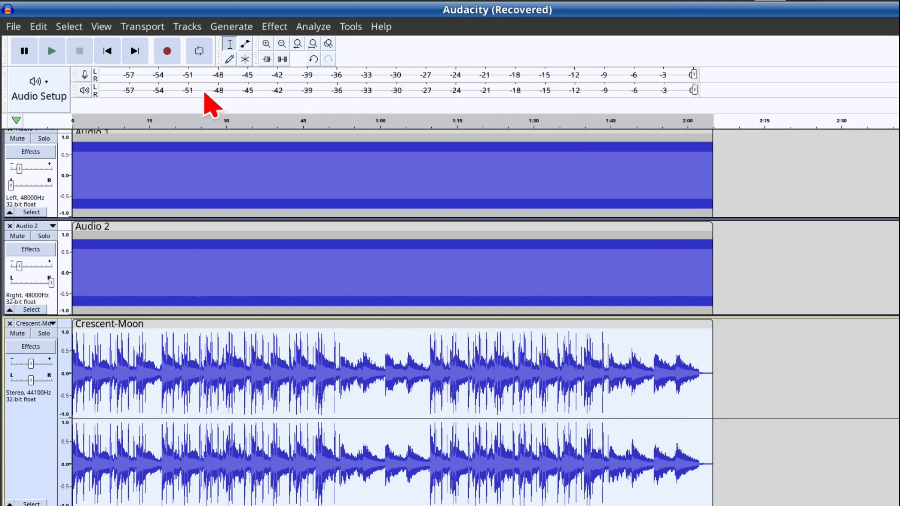
pyautogui.click(12, 27)
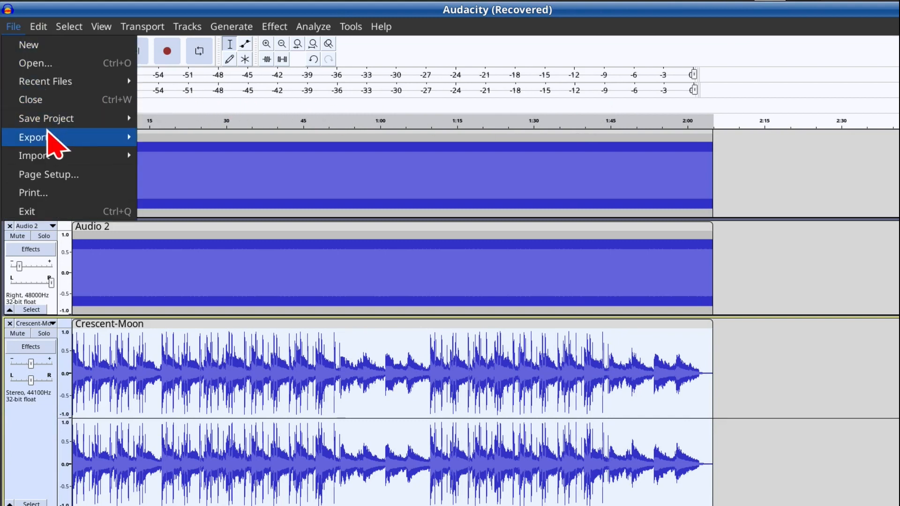
pyautogui.moveTo(52, 137)
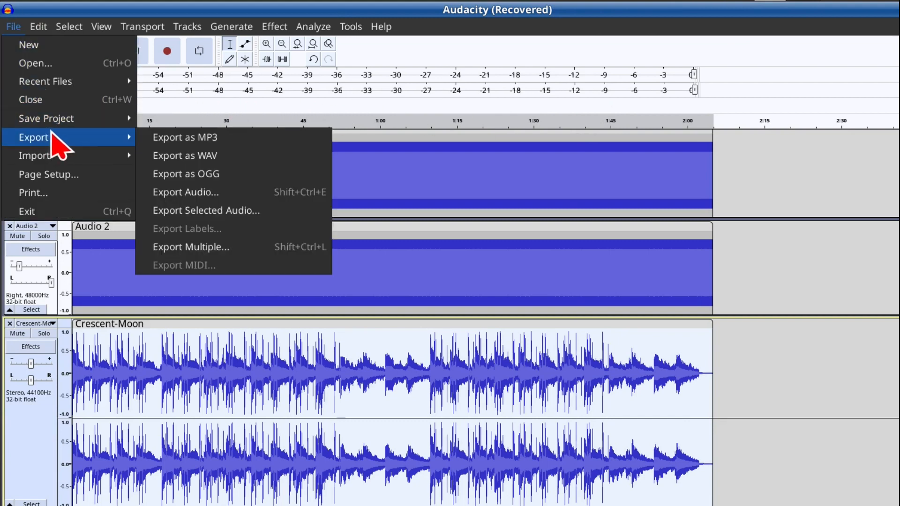
pyautogui.click(245, 157)
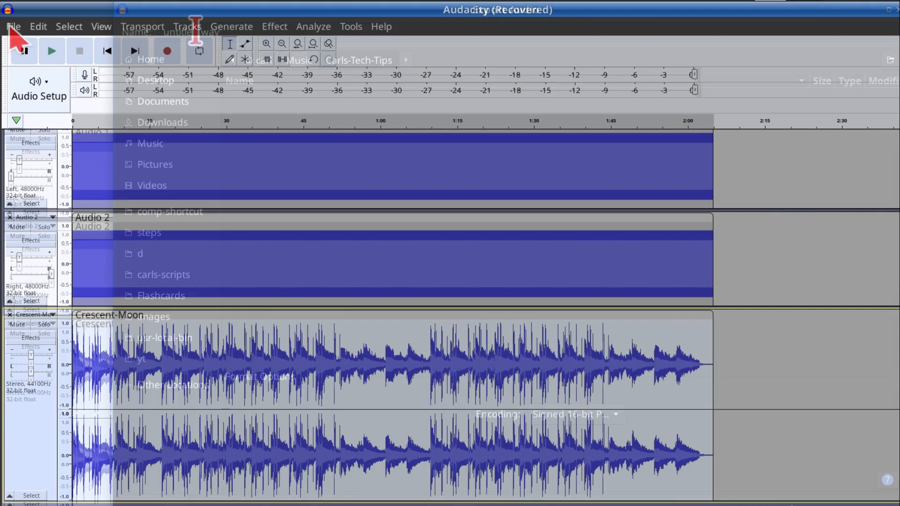
# Export the full mix as an MP3 file named Crescent-Moon-400-410Hz, accepting the existing metadata tags
pyautogui.click(12, 28)
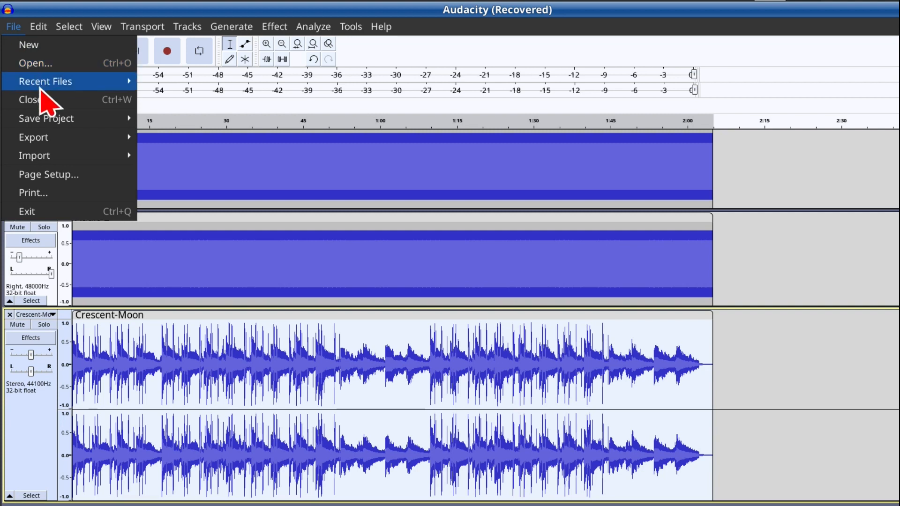
pyautogui.moveTo(54, 137)
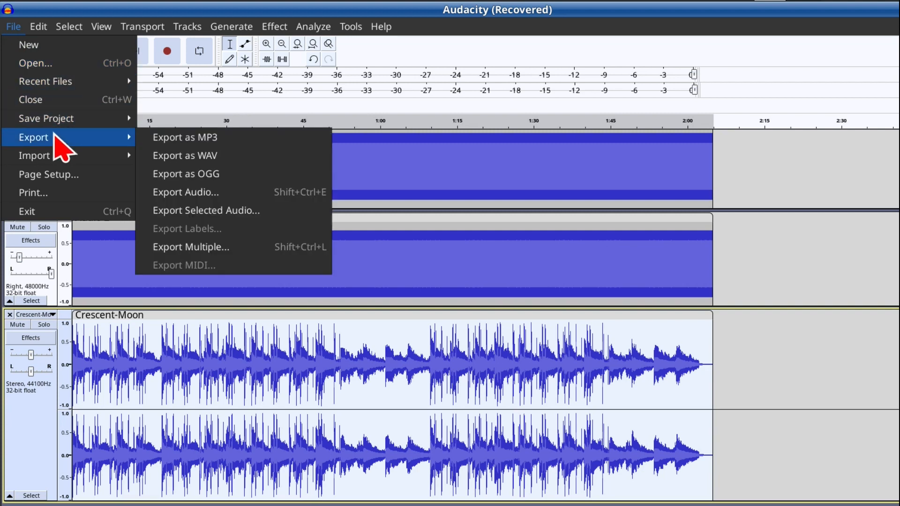
pyautogui.click(178, 138)
pyautogui.write('Crescent-Moon-400-410Hz')
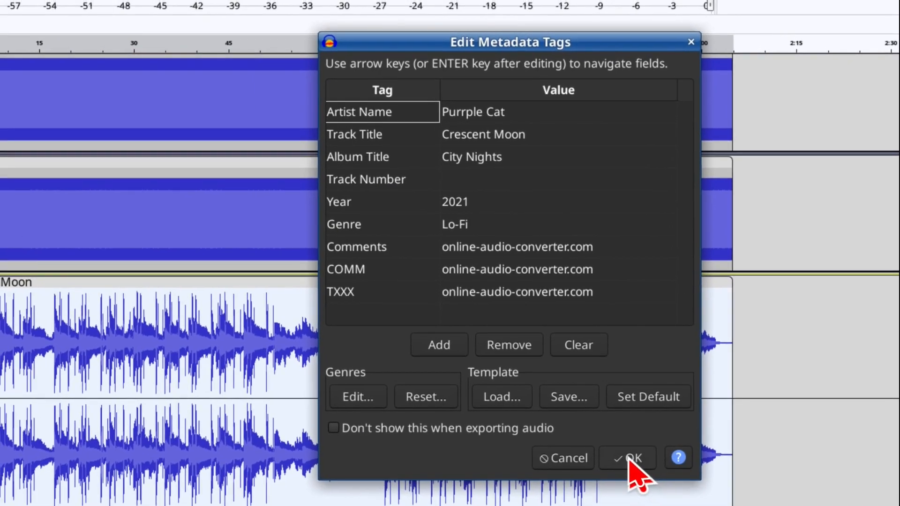
pyautogui.click(628, 458)
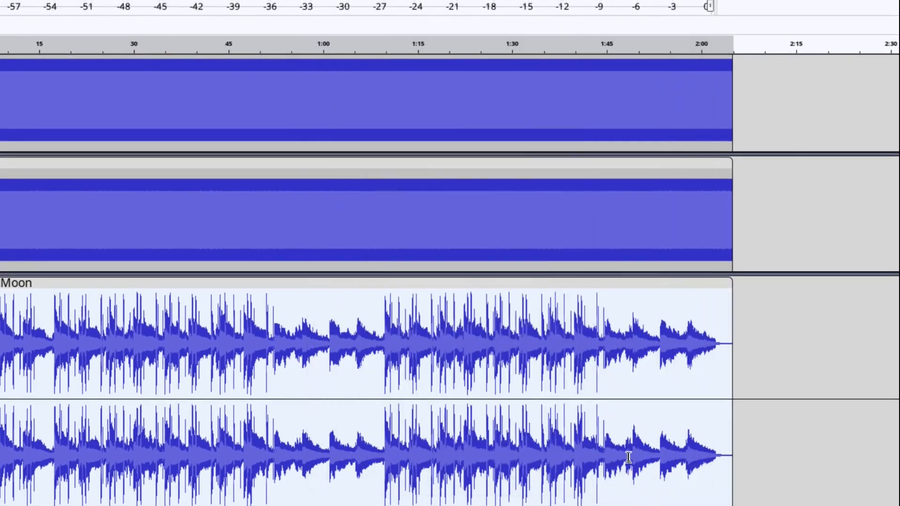